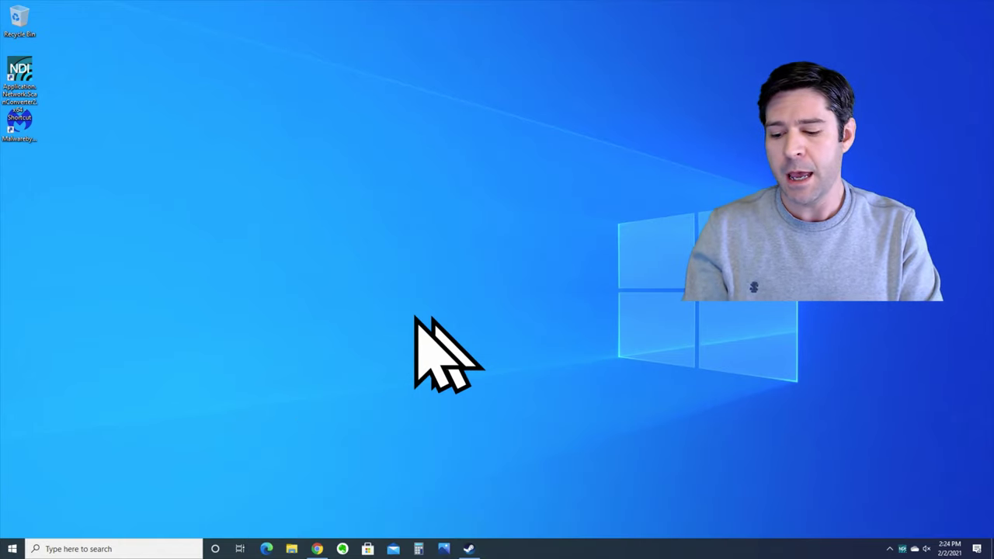
Search the taskbar for updates and open the Windows Update settings page.
{"action": "left_click", "coordinate": [137, 549]}
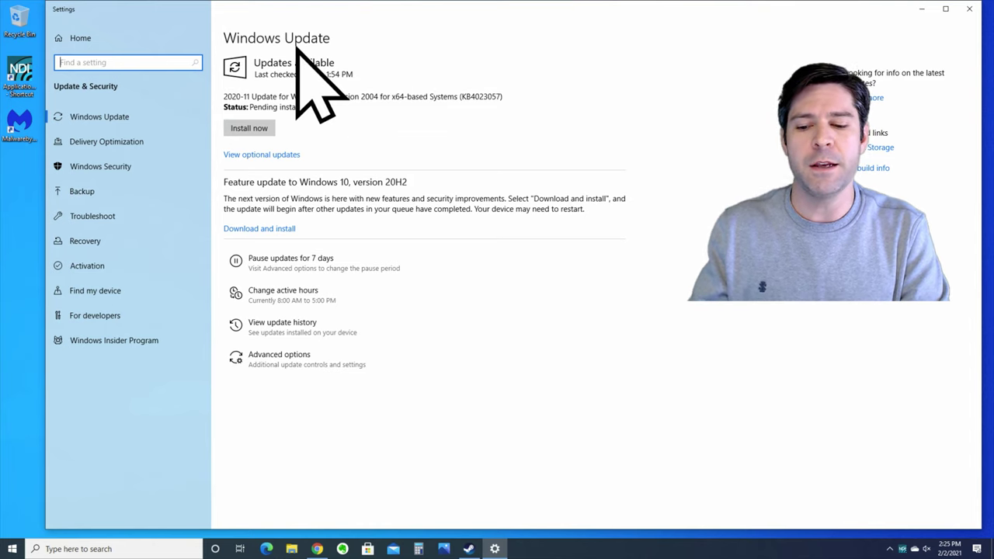
{"action": "left_click", "coordinate": [269, 103]}
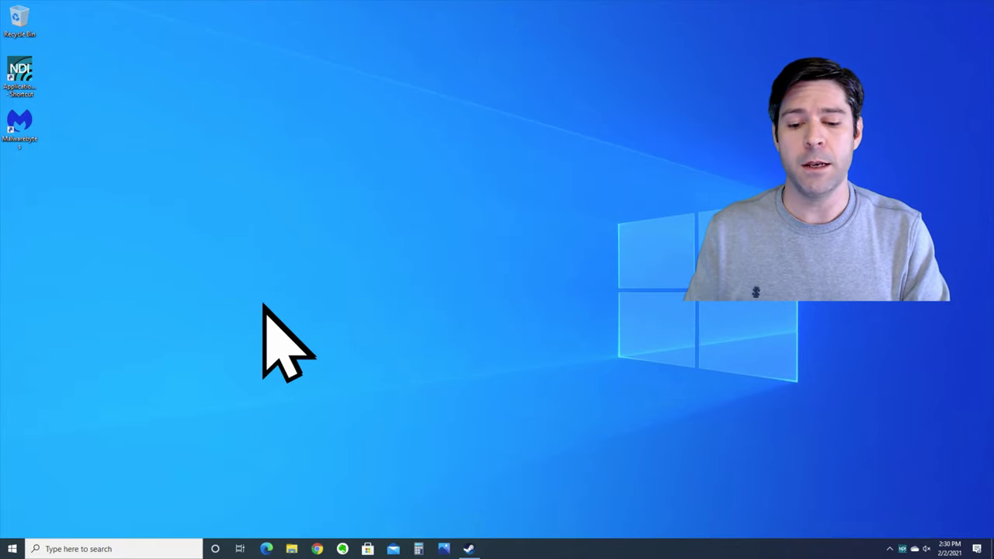
Launch Task Manager with Ctrl+Shift+Esc and switch it to the More details view.
{"action": "key", "text": "ctrl+shift+Escape"}
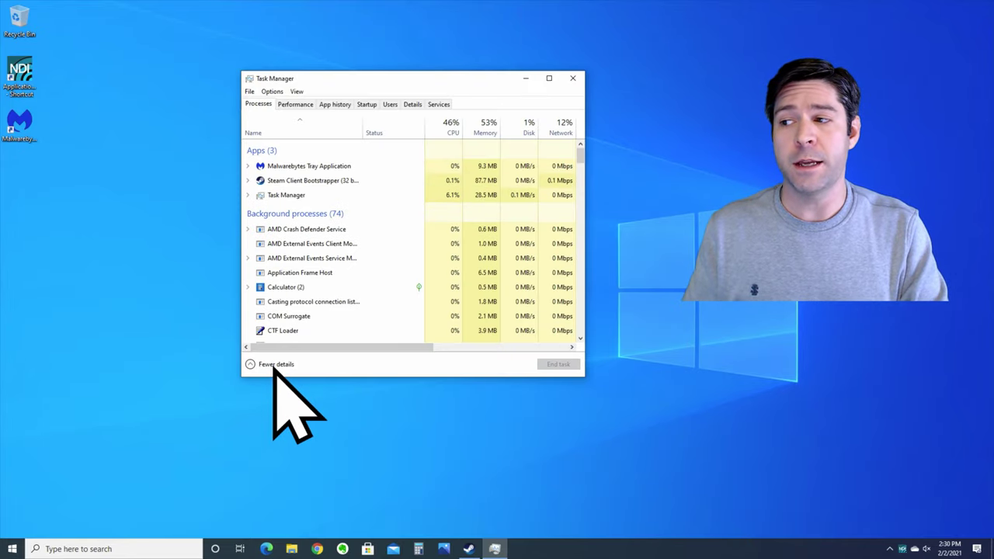
{"action": "left_click", "coordinate": [273, 364]}
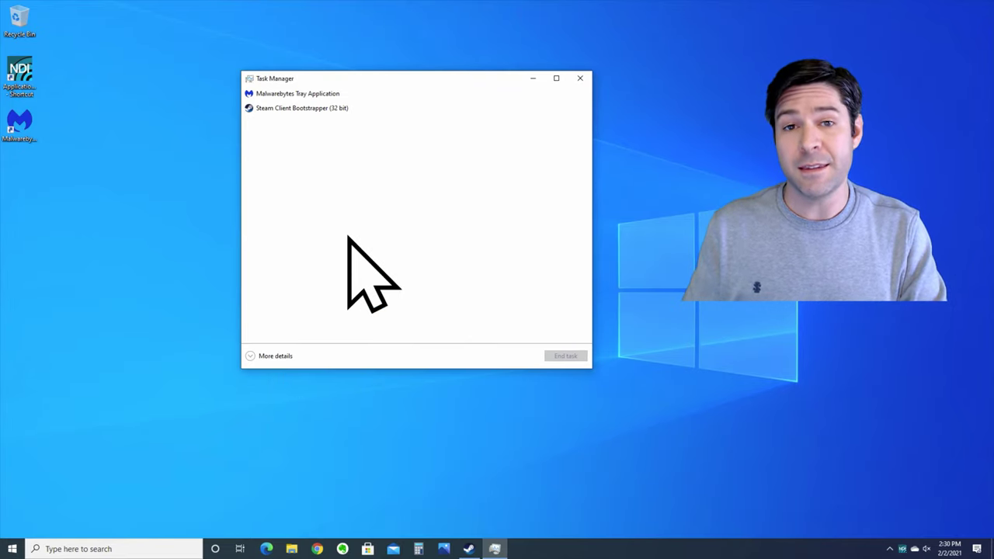
{"action": "left_click", "coordinate": [260, 356]}
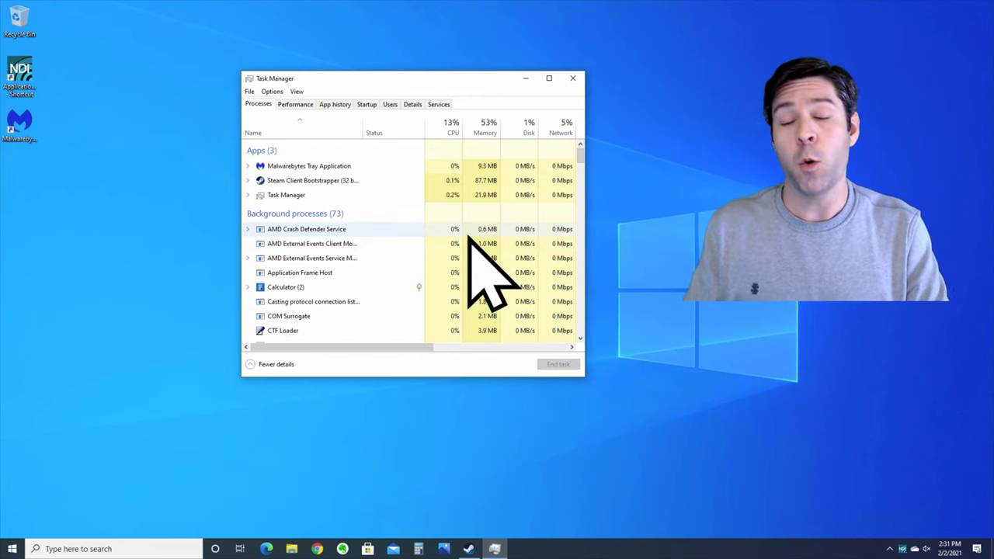
On the Startup tab, disable Logitech Download Assistant, Microsoft OneDrive and Steam Client Bootstrapper.
{"action": "left_click", "coordinate": [366, 104]}
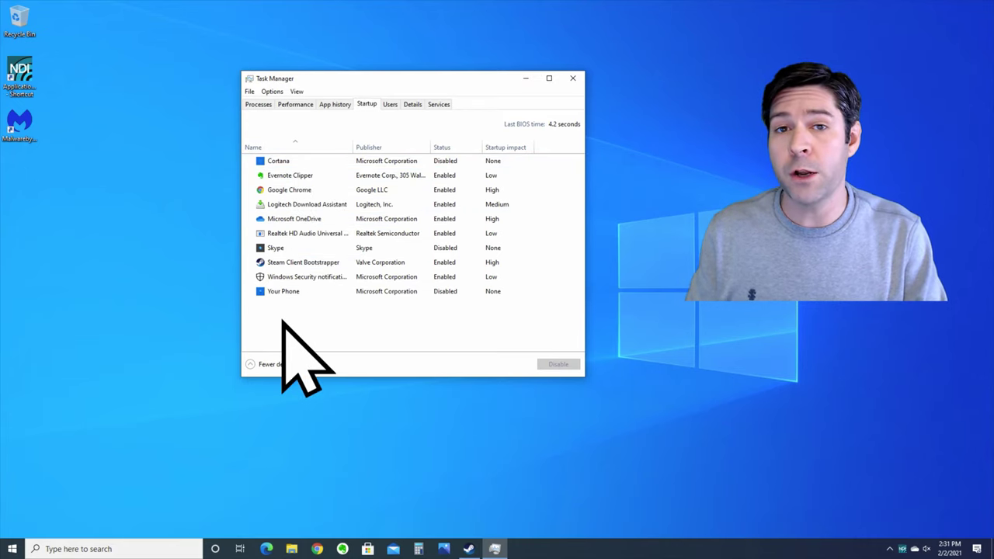
{"action": "left_click", "coordinate": [326, 205]}
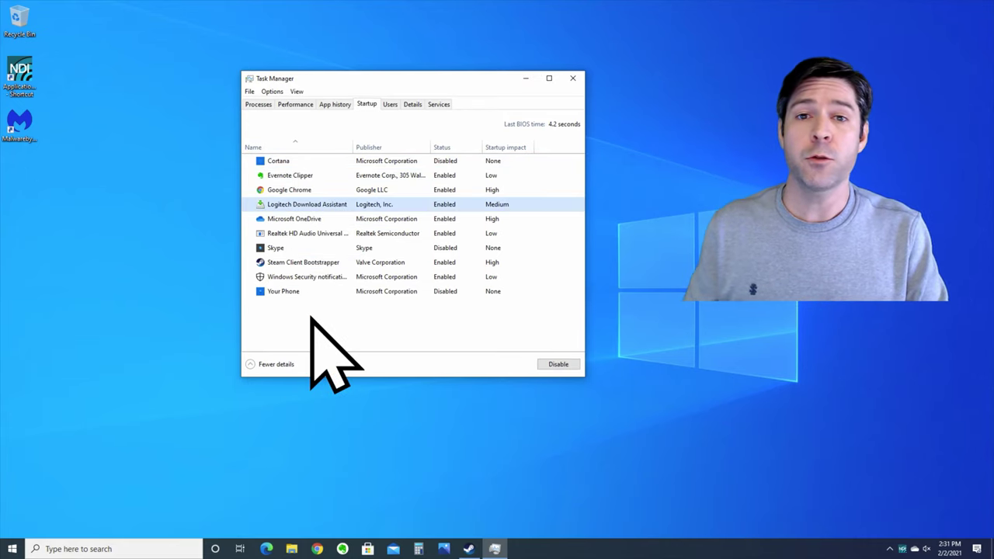
{"action": "right_click", "coordinate": [325, 208]}
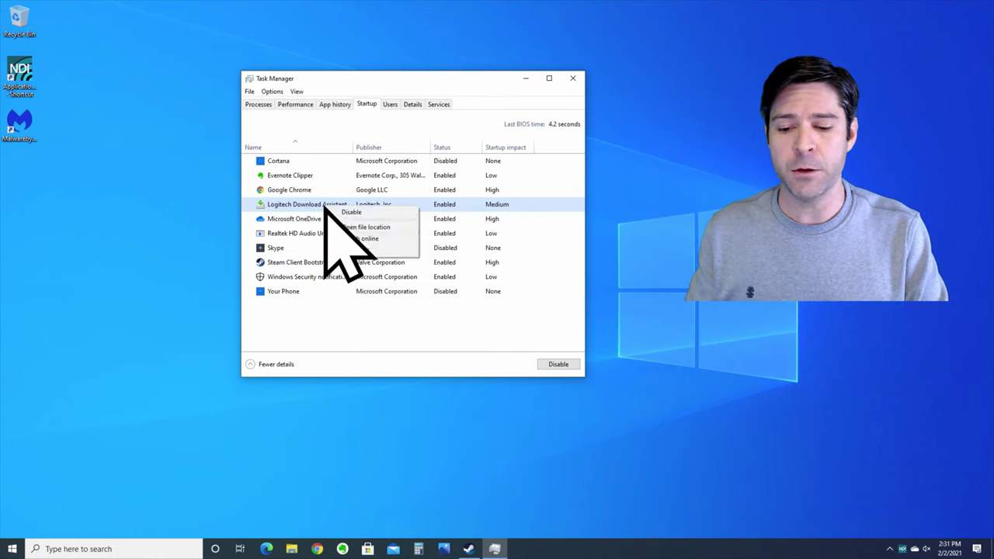
{"action": "left_click", "coordinate": [354, 212]}
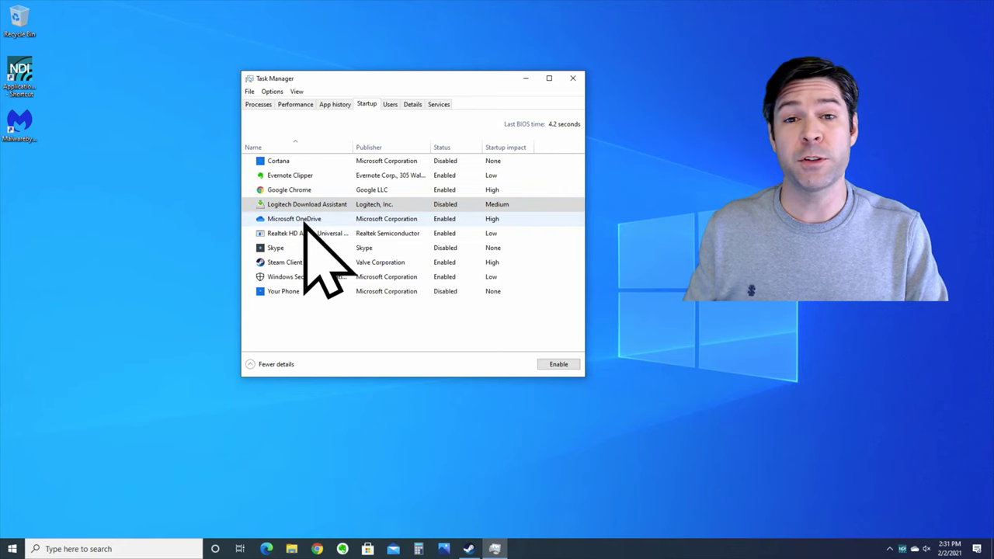
{"action": "right_click", "coordinate": [304, 221]}
{"action": "left_click", "coordinate": [327, 239]}
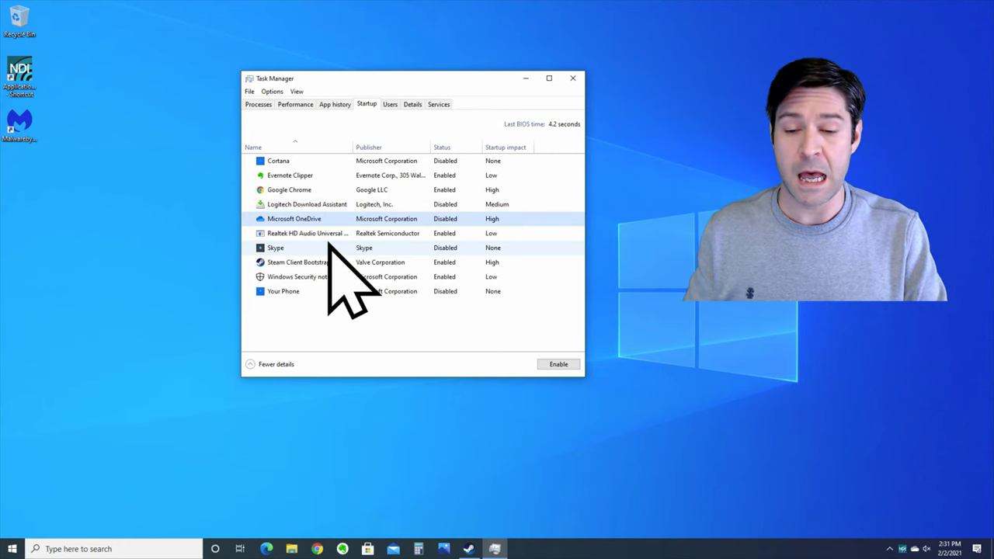
{"action": "left_click", "coordinate": [311, 250]}
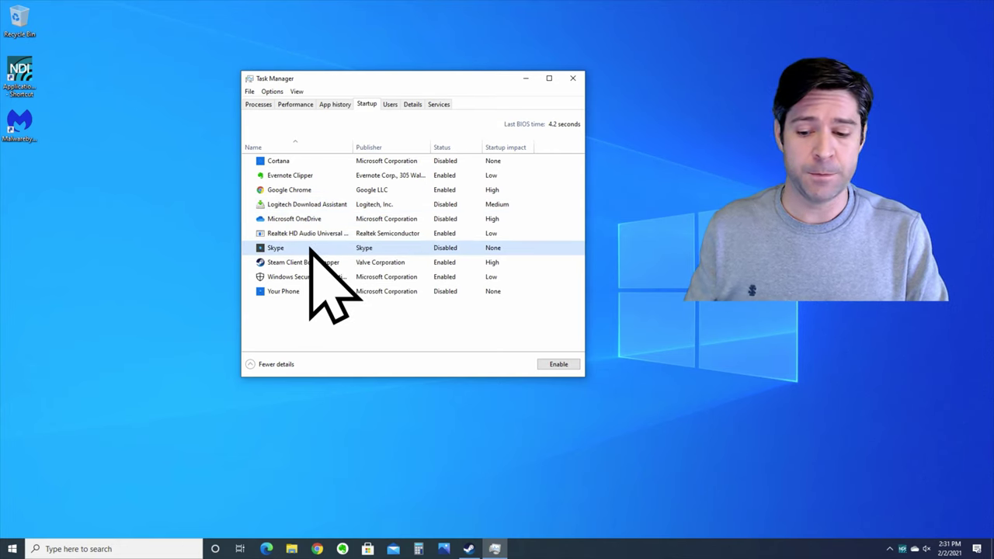
{"action": "right_click", "coordinate": [302, 263]}
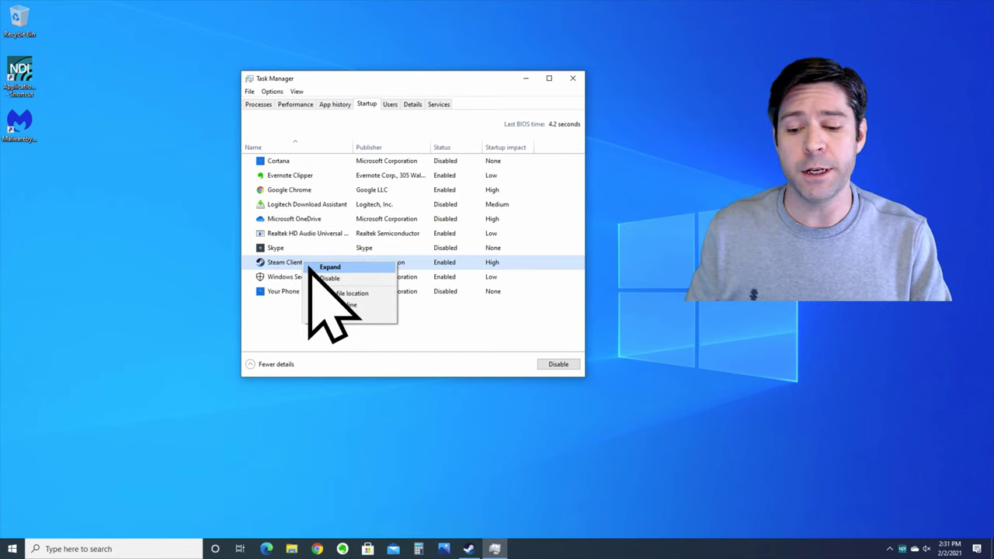
{"action": "left_click", "coordinate": [393, 307]}
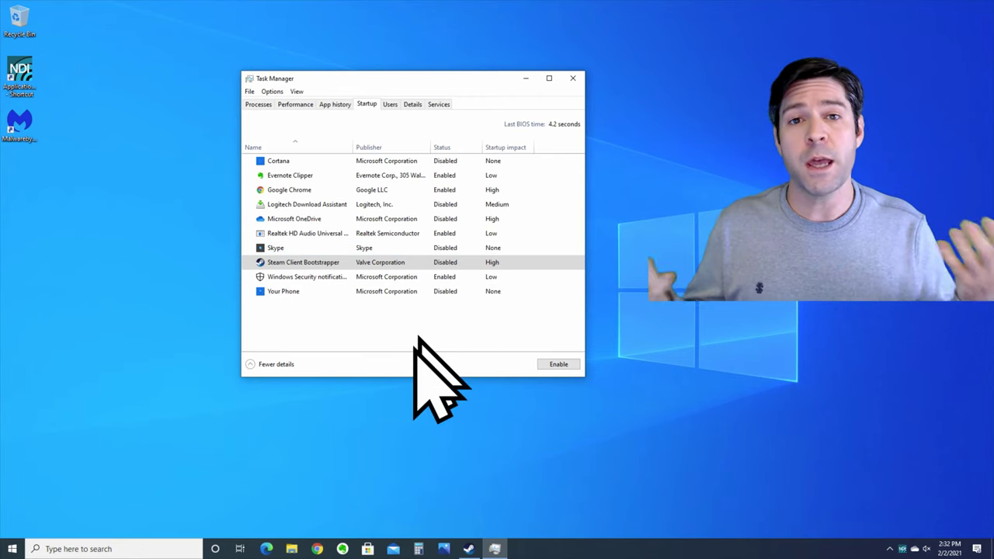
{"action": "left_click", "coordinate": [448, 291]}
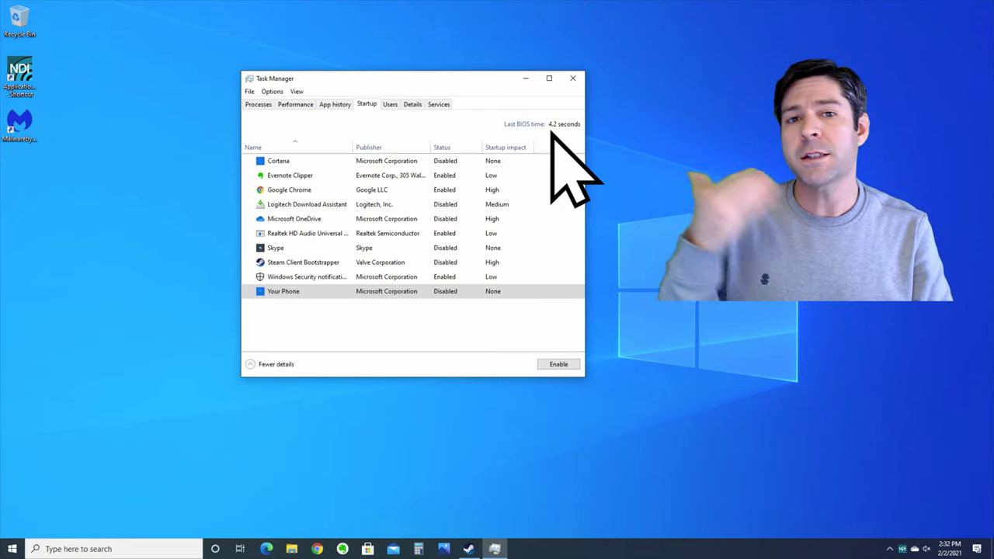
Close Task Manager with Alt+F4 and bring up the Windows search panel.
{"action": "key", "text": "alt+F4"}
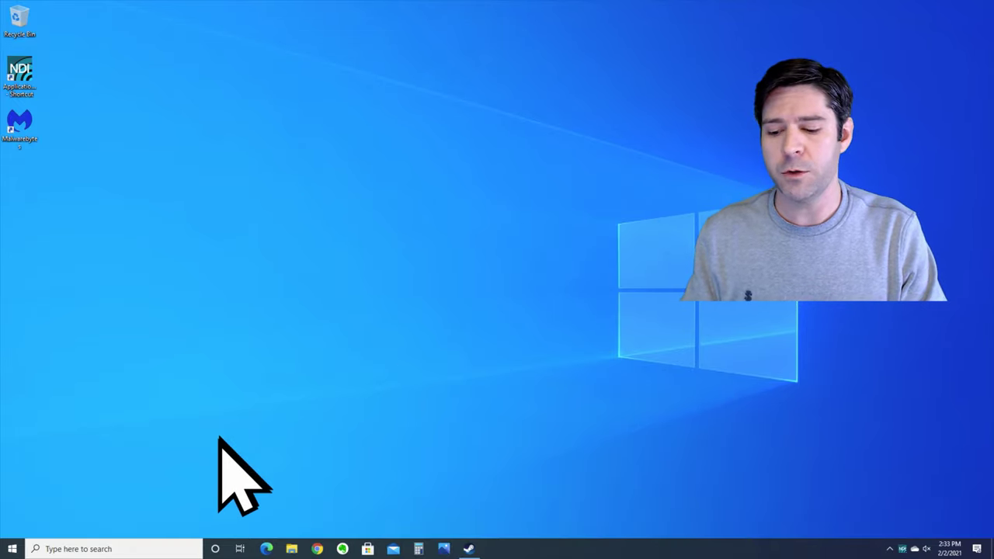
{"action": "left_click", "coordinate": [132, 547]}
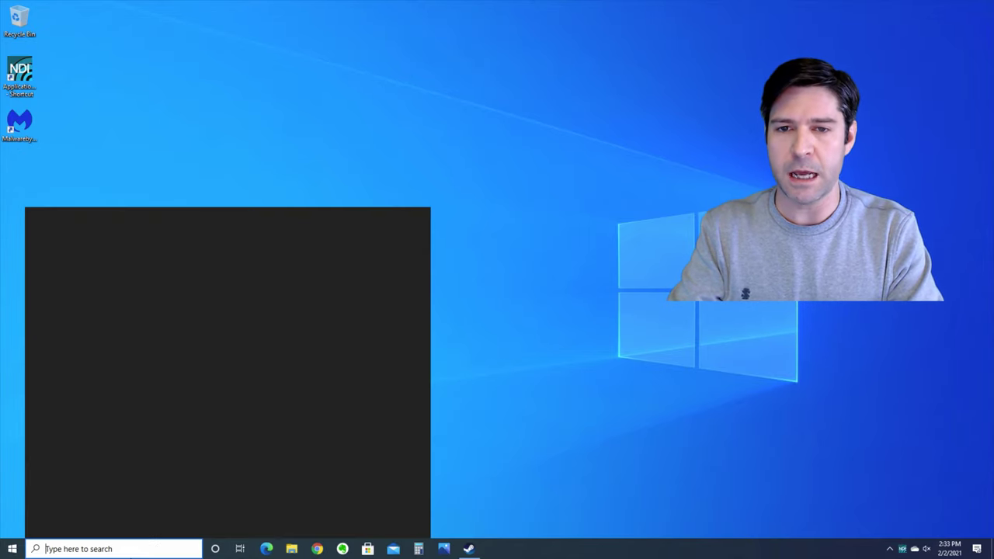
Search 'power pl', make Balanced the active power plan and view its plan settings.
{"action": "type", "text": "power pl"}
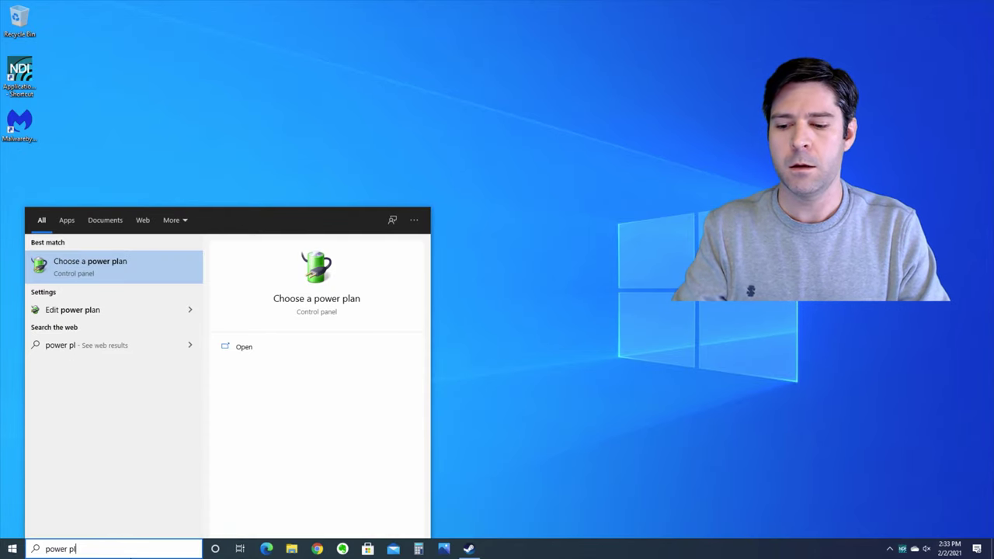
{"action": "key", "text": "Return"}
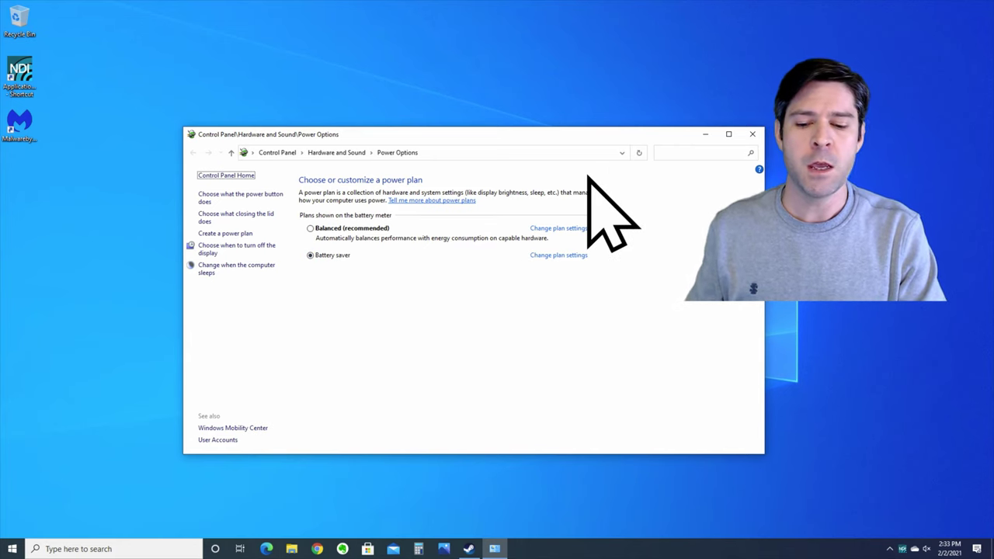
{"action": "left_click", "coordinate": [351, 230]}
{"action": "left_click", "coordinate": [548, 228]}
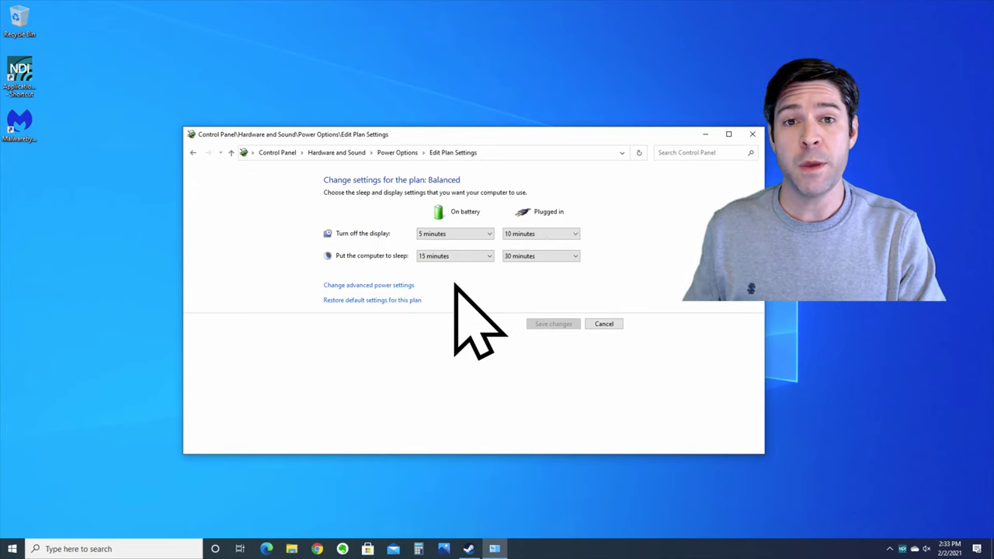
Review Processor power management and Maximum processor state in the advanced power settings.
{"action": "left_click", "coordinate": [382, 286]}
{"action": "left_click_drag", "start_coordinate": [222, 112], "coordinate": [363, 92]}
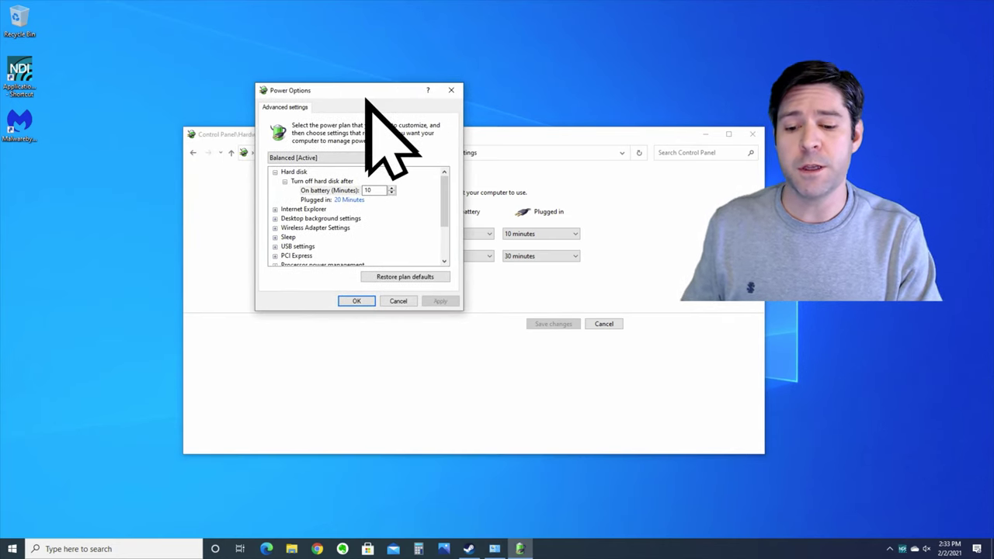
{"action": "scroll", "coordinate": [326, 221], "scroll_direction": "down", "scroll_amount": 2}
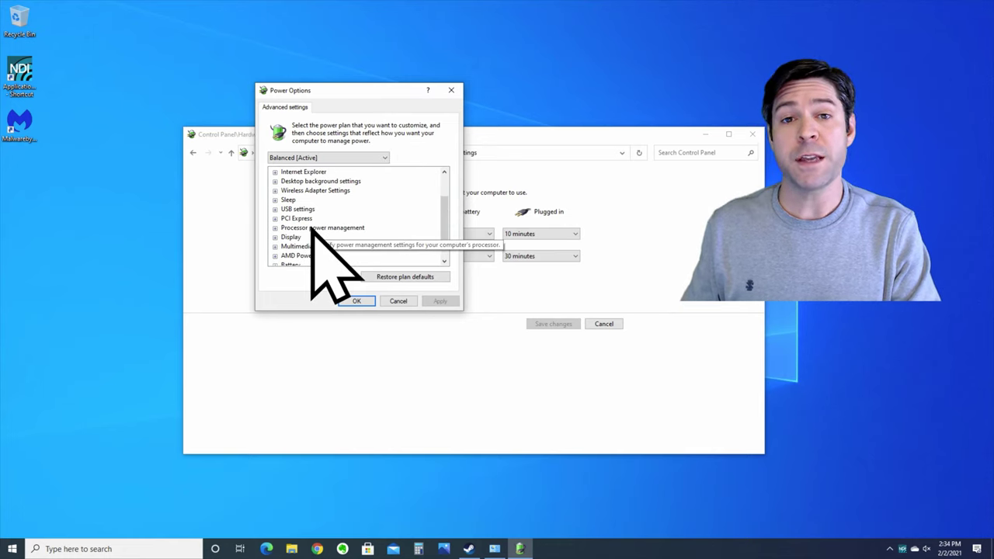
{"action": "left_click", "coordinate": [310, 228]}
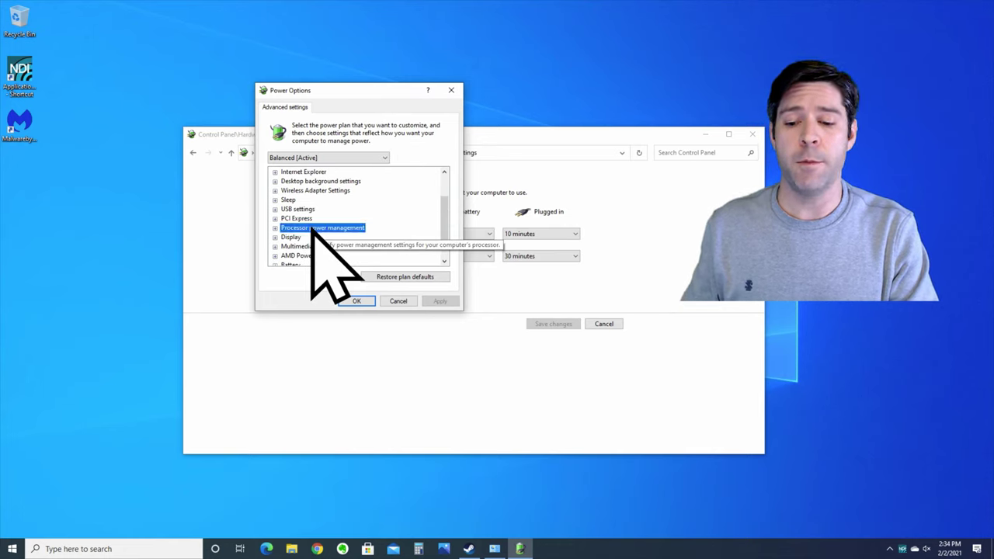
{"action": "double_click", "coordinate": [314, 229]}
{"action": "left_click", "coordinate": [326, 209]}
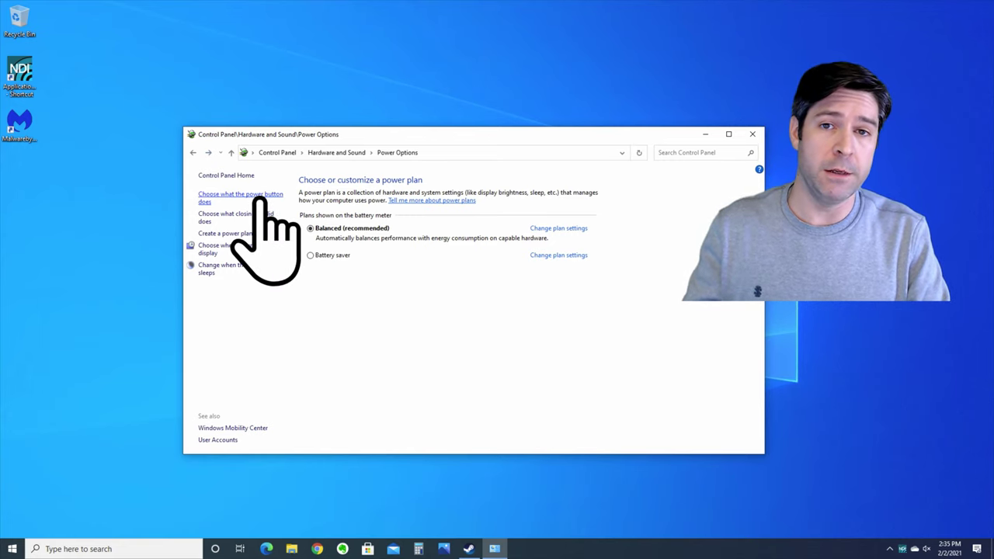
Go to 'Choose what the power button does' in the Power Options sidebar.
{"action": "left_click", "coordinate": [259, 198]}
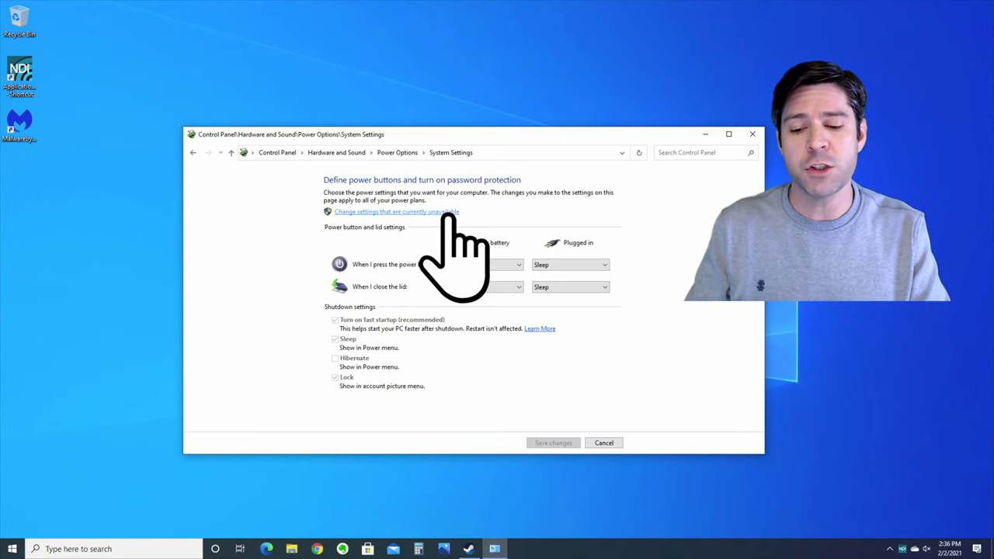
Unlock the shutdown settings and toggle Turn on fast startup off and back on.
{"action": "left_click", "coordinate": [449, 212]}
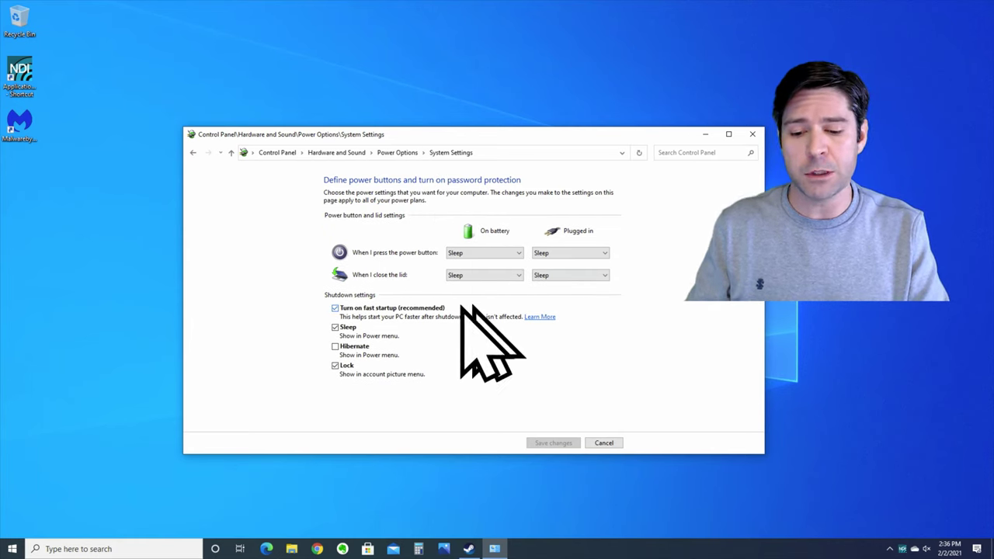
{"action": "left_click", "coordinate": [334, 309]}
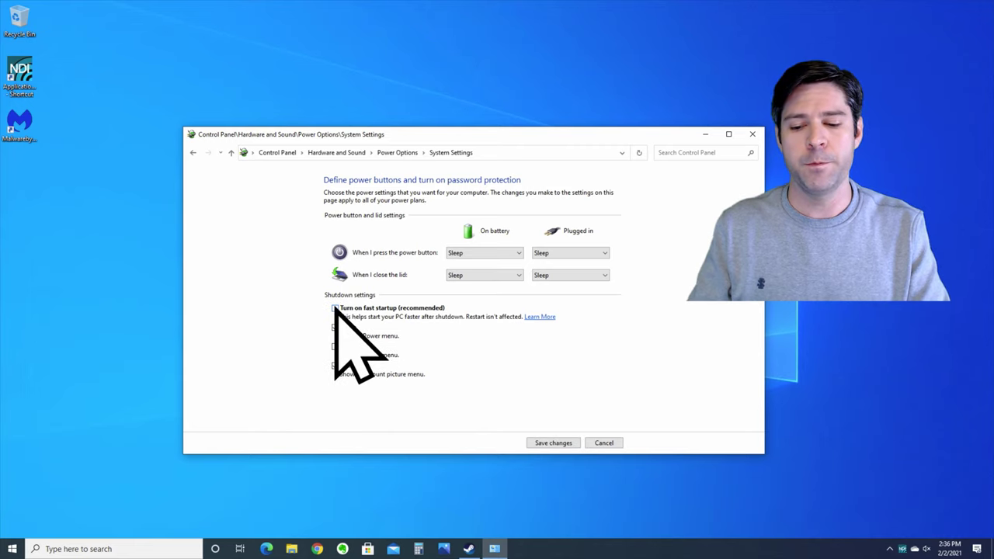
{"action": "left_click", "coordinate": [334, 308]}
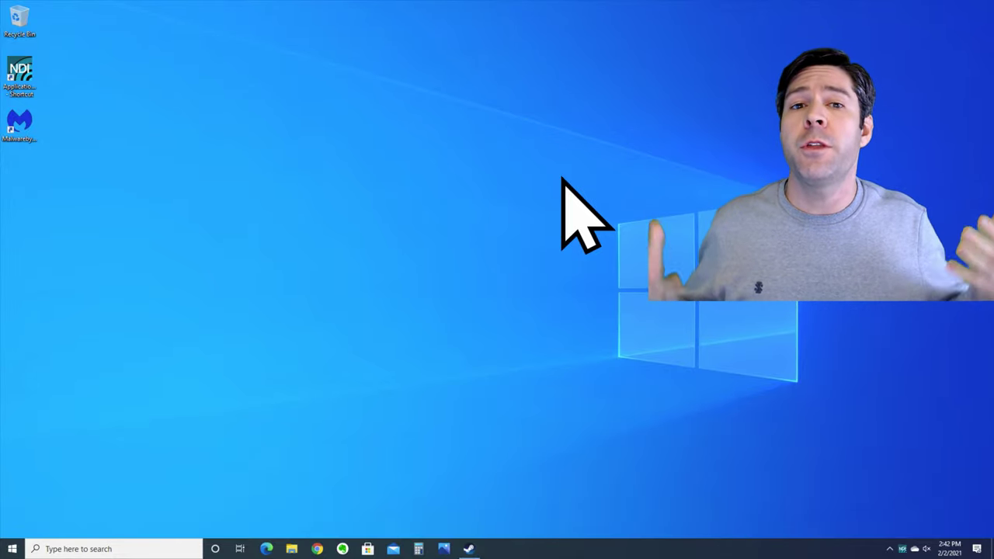
Launch msconfig and apply No GUI boot on the Boot tab.
{"action": "left_click", "coordinate": [143, 548]}
{"action": "type", "text": "msconfig"}
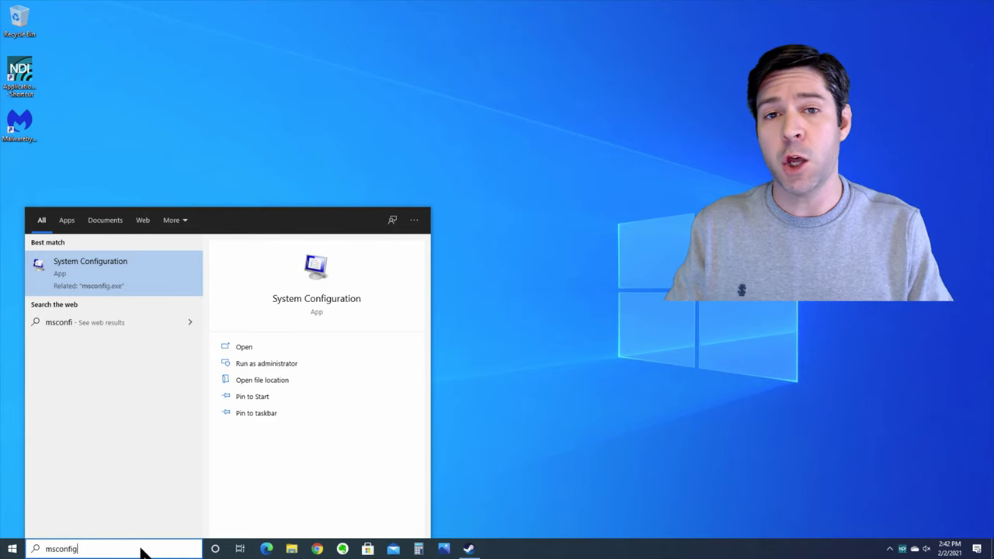
{"action": "key", "text": "Return"}
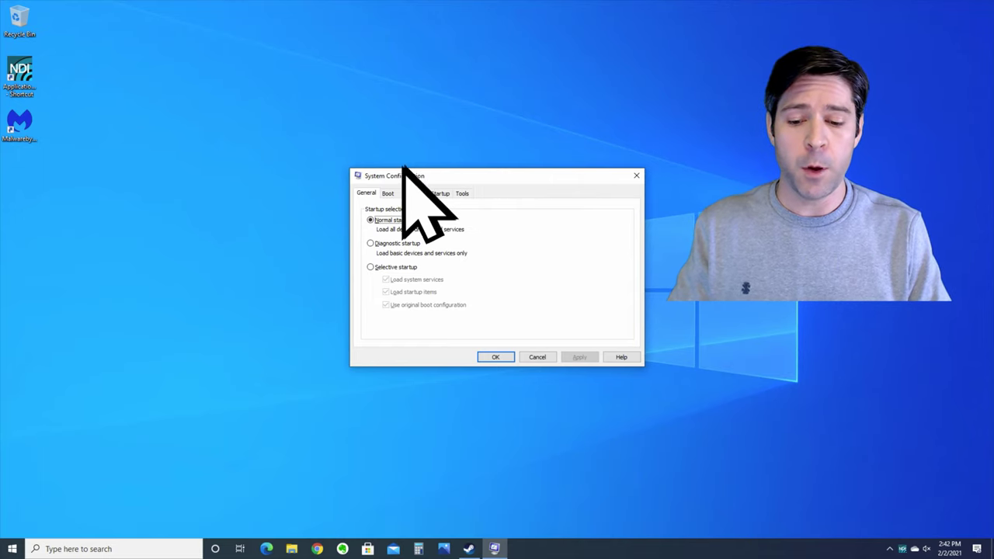
{"action": "left_click", "coordinate": [386, 194]}
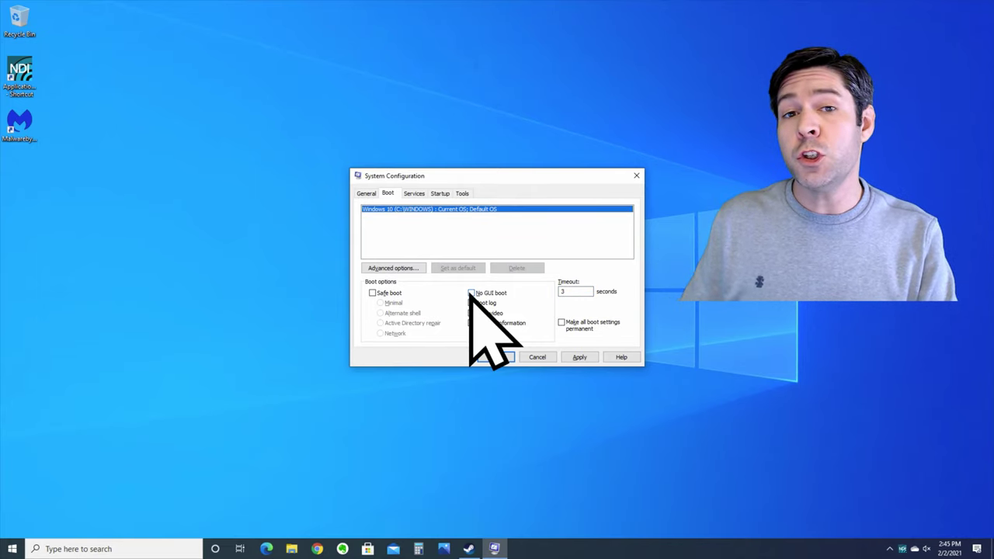
{"action": "left_click", "coordinate": [471, 292]}
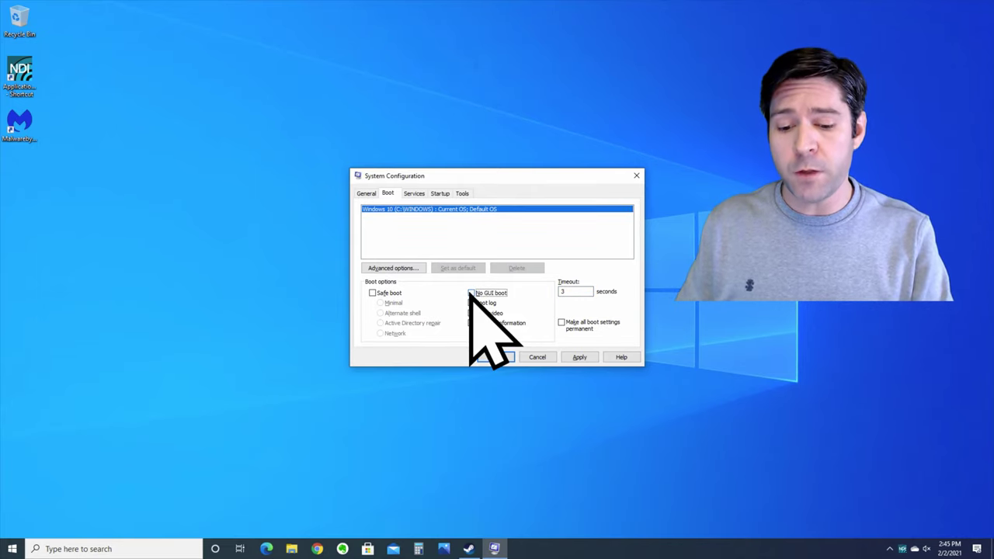
{"action": "left_click", "coordinate": [580, 358]}
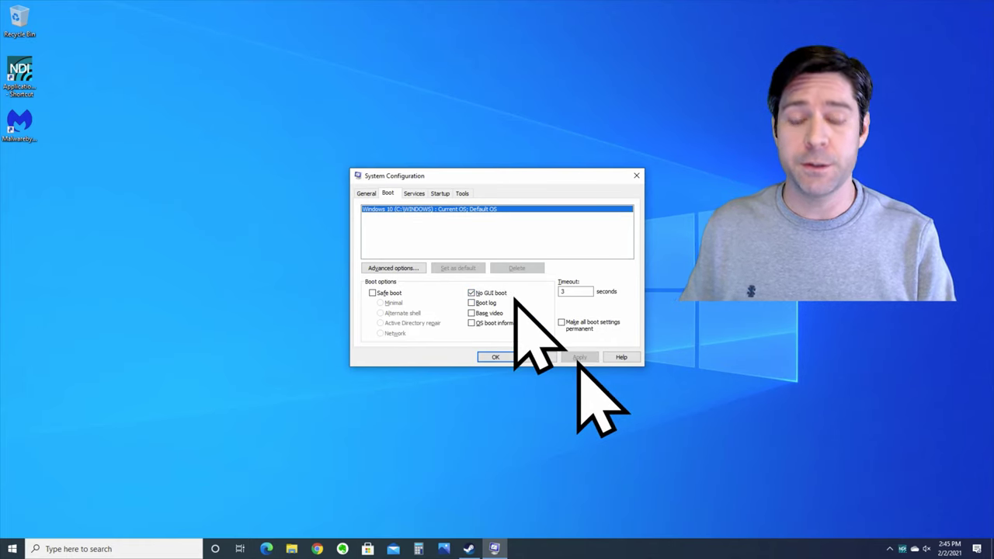
Switch System Configuration to the Services tab to view the services list.
{"action": "left_click", "coordinate": [414, 193]}
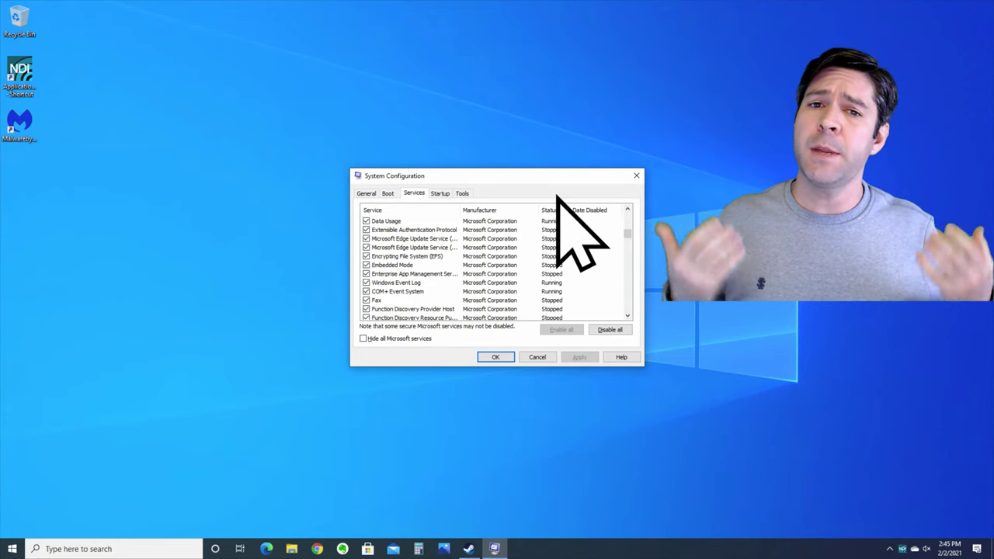